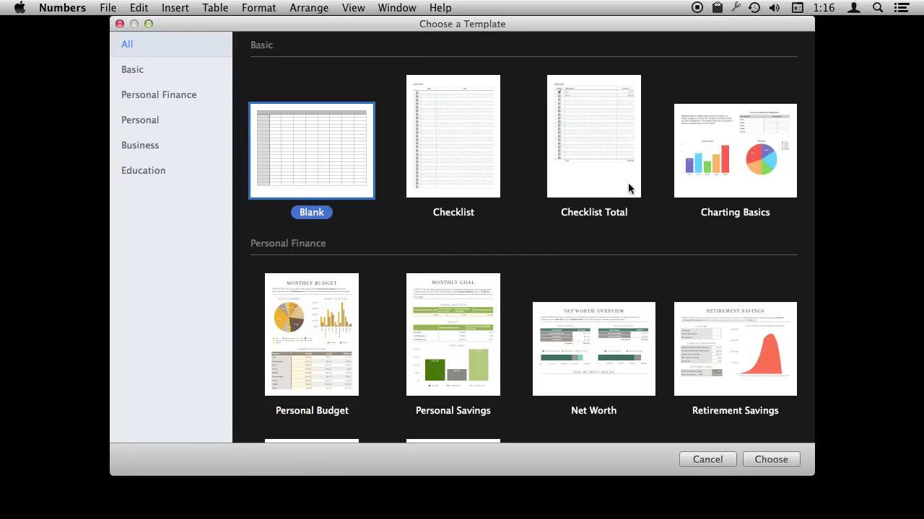
Create a new spreadsheet from the Blank template
double_click(306, 143)
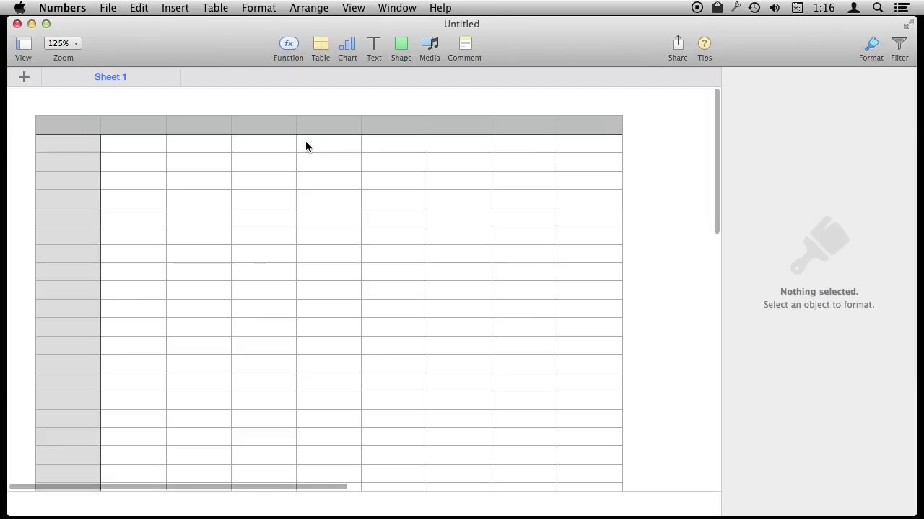
Head column B 'Count' for the fruits Apples 17, Oranges 34, Bananas 21, Pears 15, Peaches 28
left_click(66, 134)
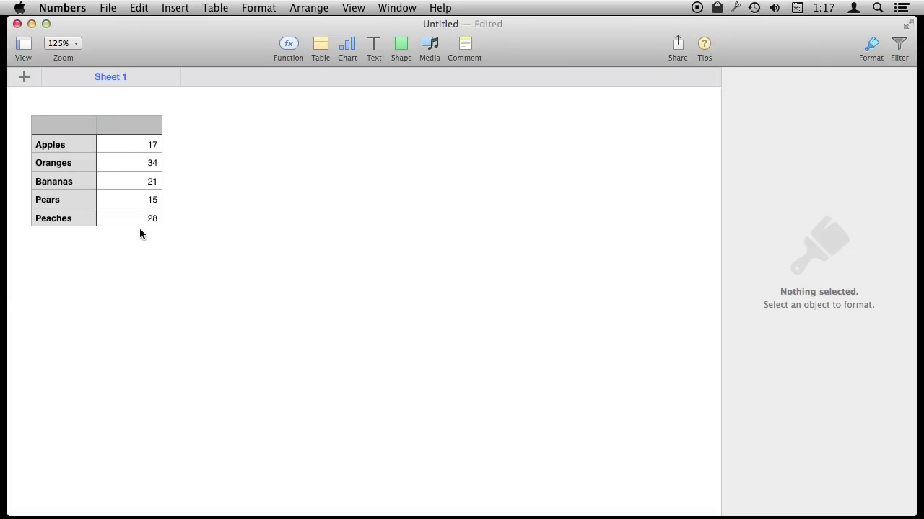
left_click(128, 126)
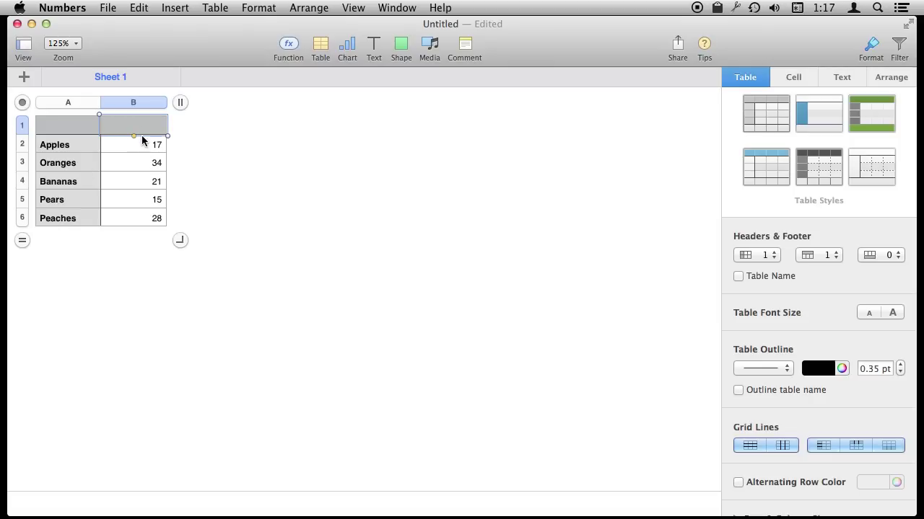
type("Count")
key("Return")
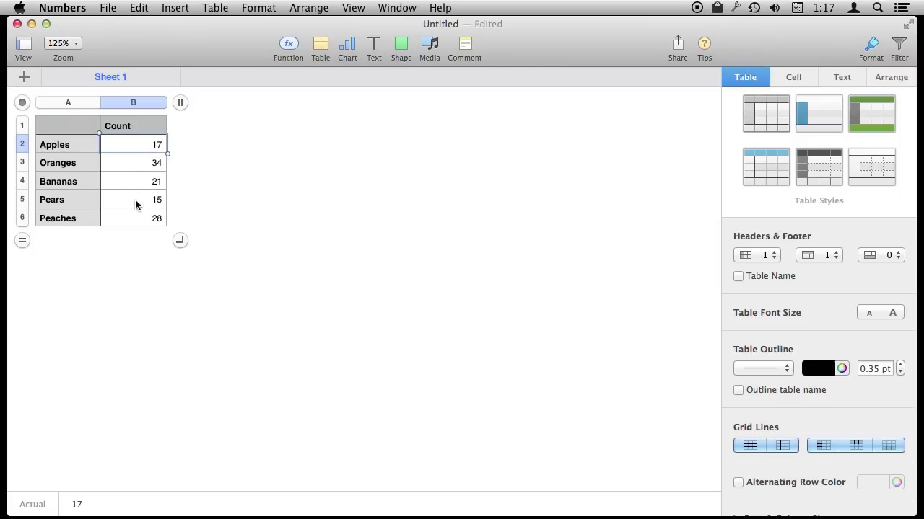
left_click(199, 138)
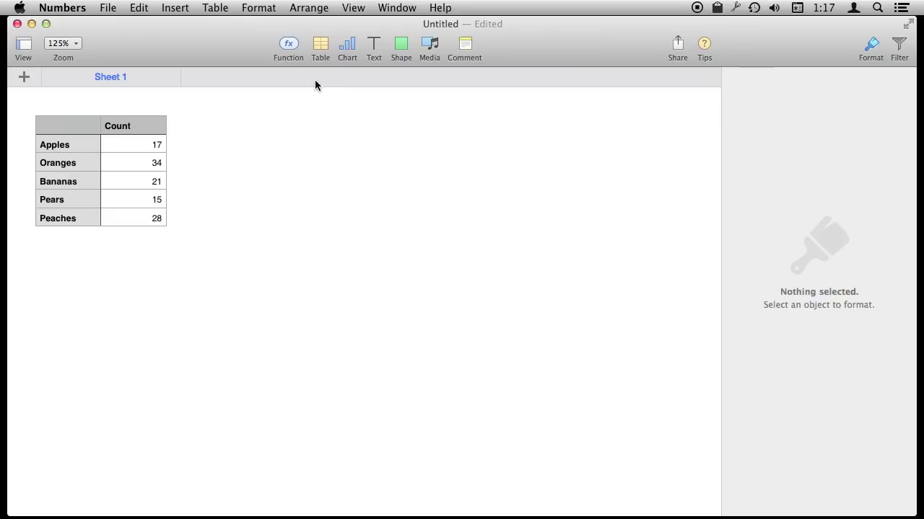
Insert a 2D pie chart of the fruit counts below the table
left_click(74, 136)
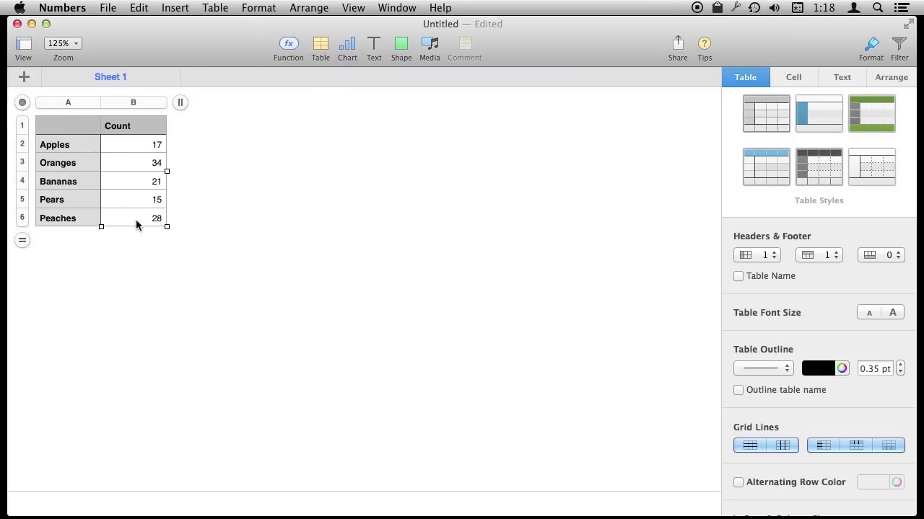
left_click(352, 49)
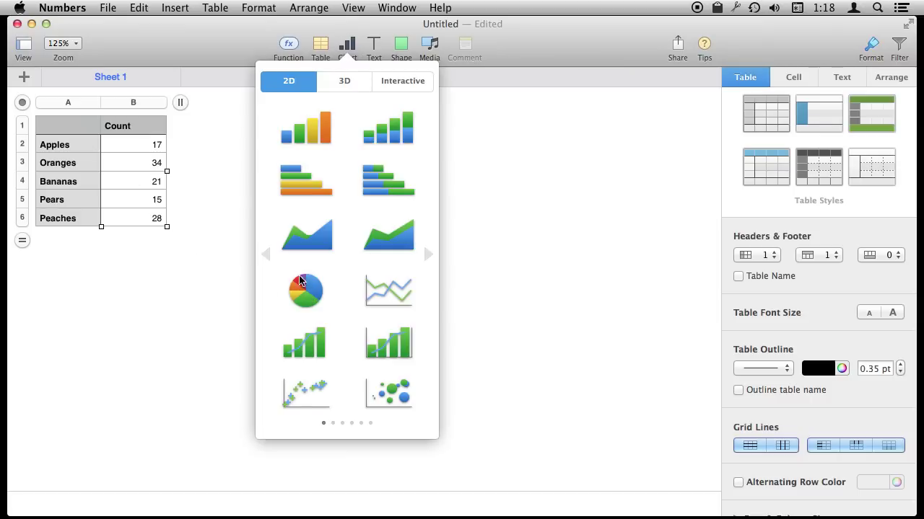
left_click(315, 289)
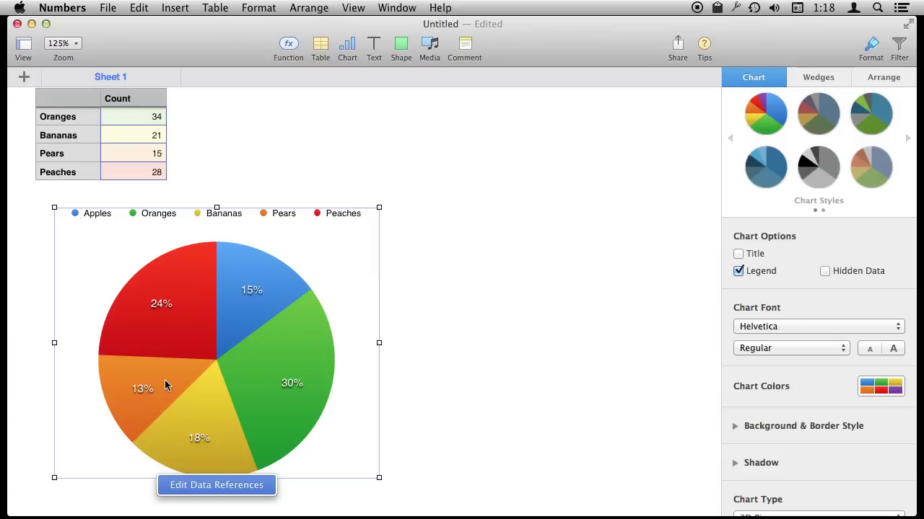
left_click(208, 485)
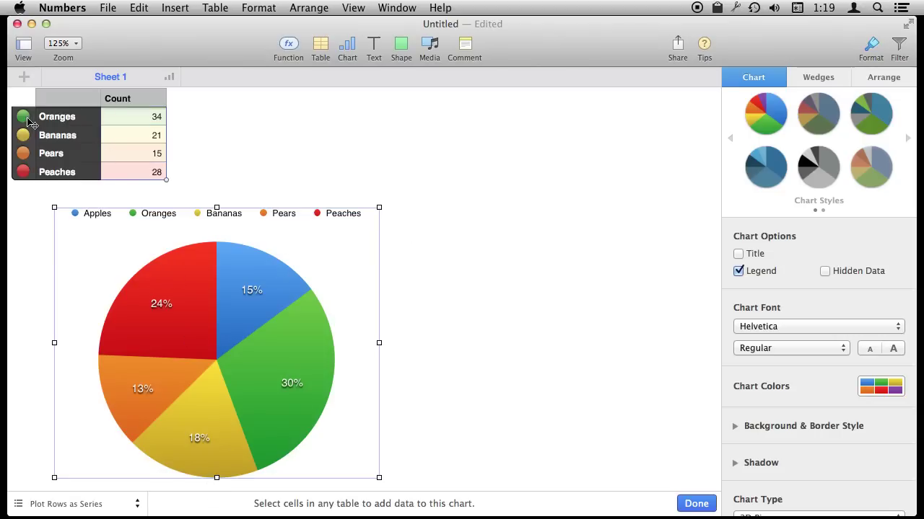
scroll(44, 141, "up", 3)
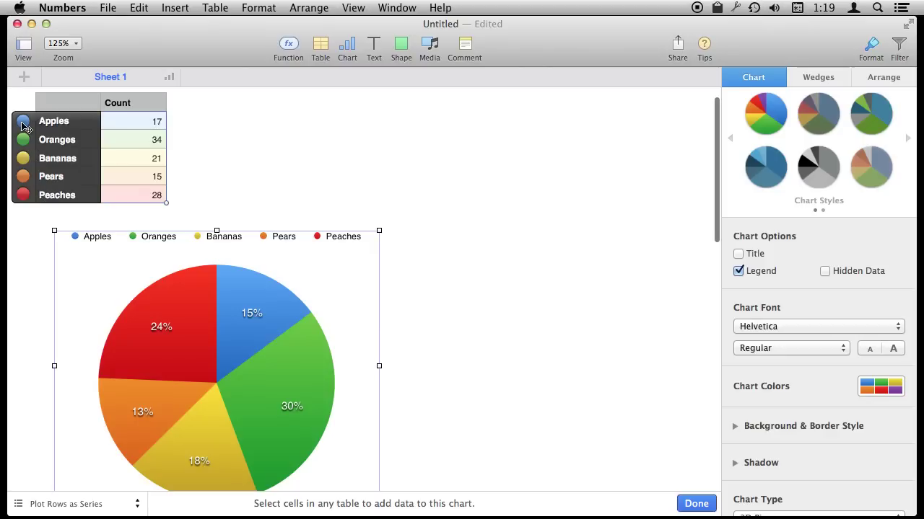
left_click(23, 124)
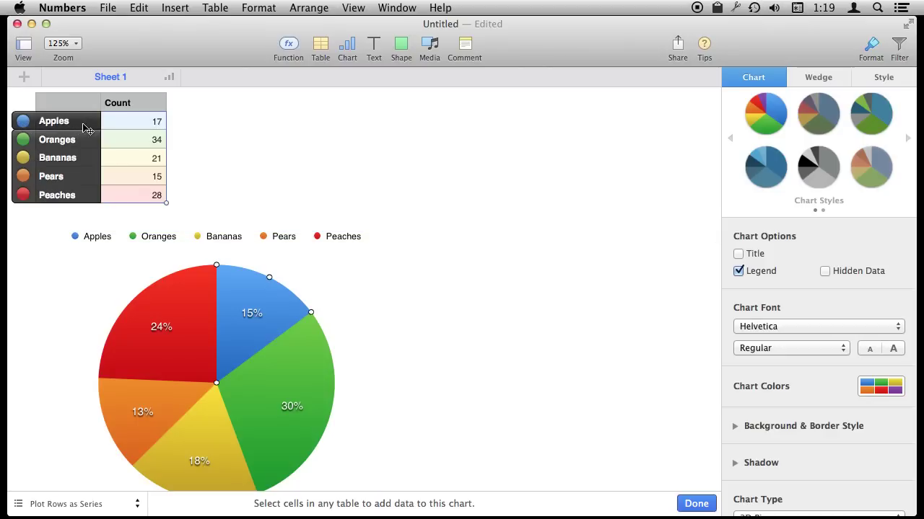
mouse_move(165, 204)
left_mouse_down()
mouse_move(165, 153)
mouse_move(166, 202)
left_mouse_up()
left_click(214, 164)
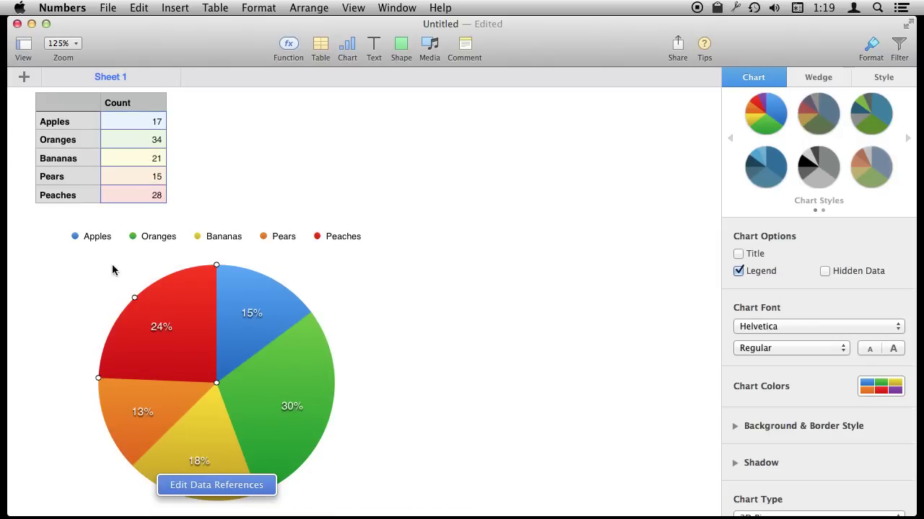
left_click(66, 269)
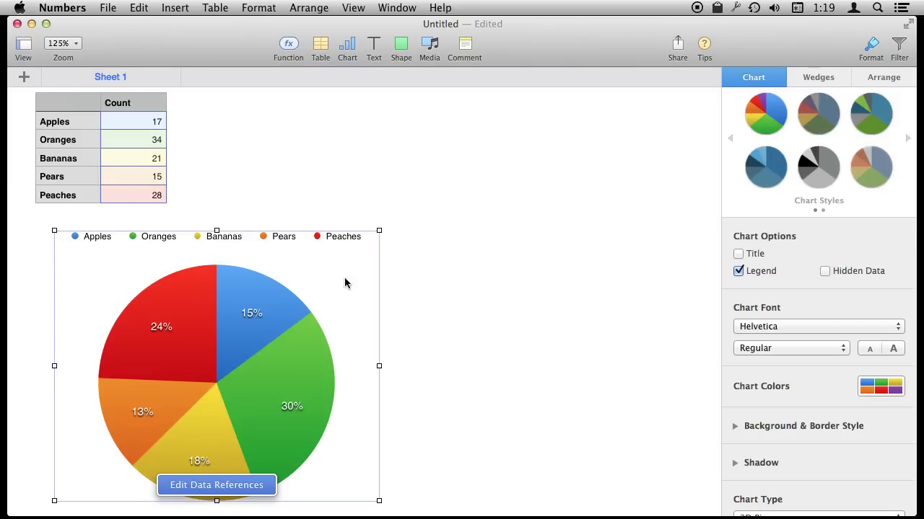
scroll(308, 280, "down", 3)
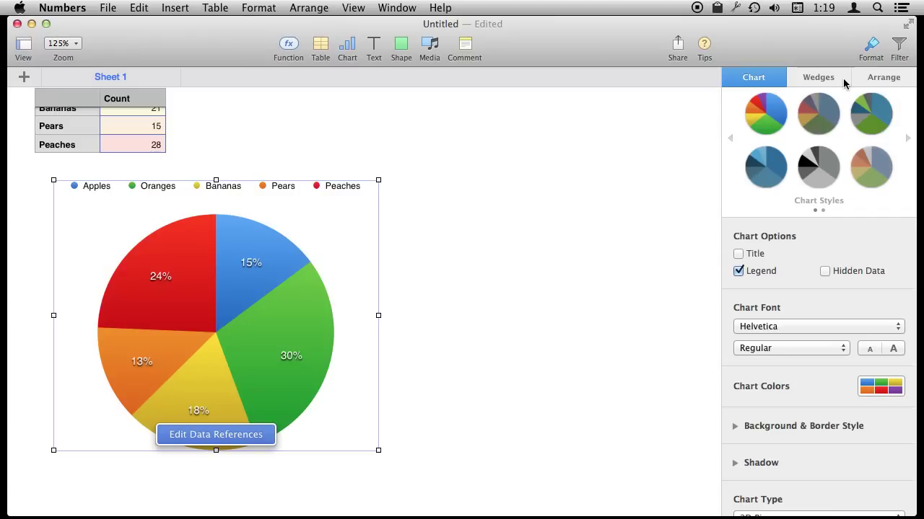
Label the pie wedges with fruit names and plain Number values instead of percentages
left_click(818, 80)
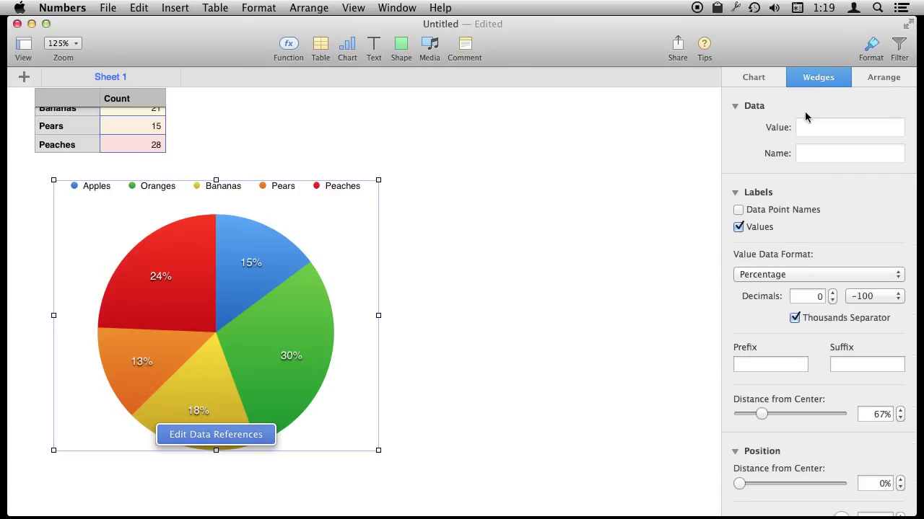
left_click(758, 276)
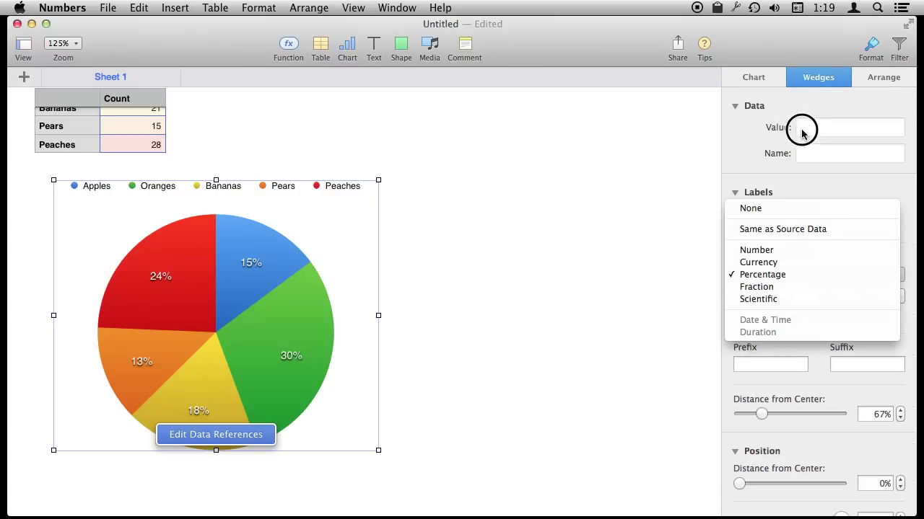
left_click(780, 250)
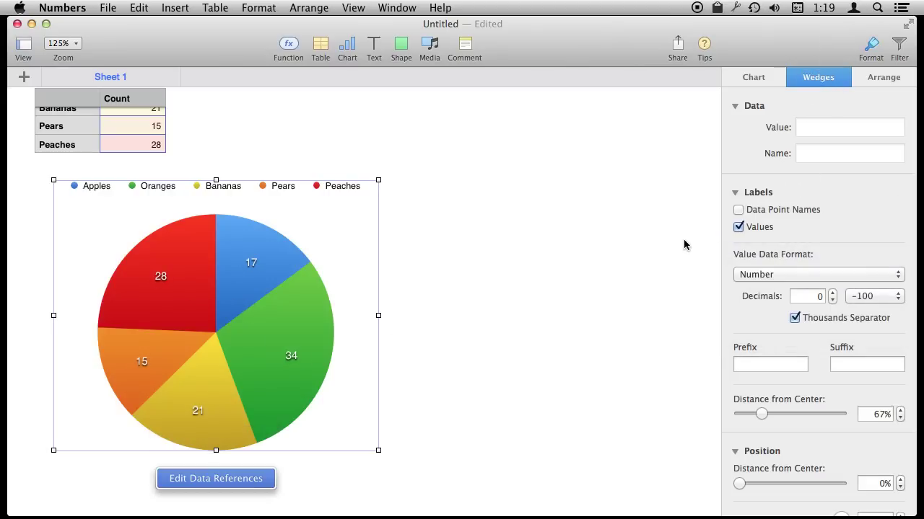
left_click(739, 210)
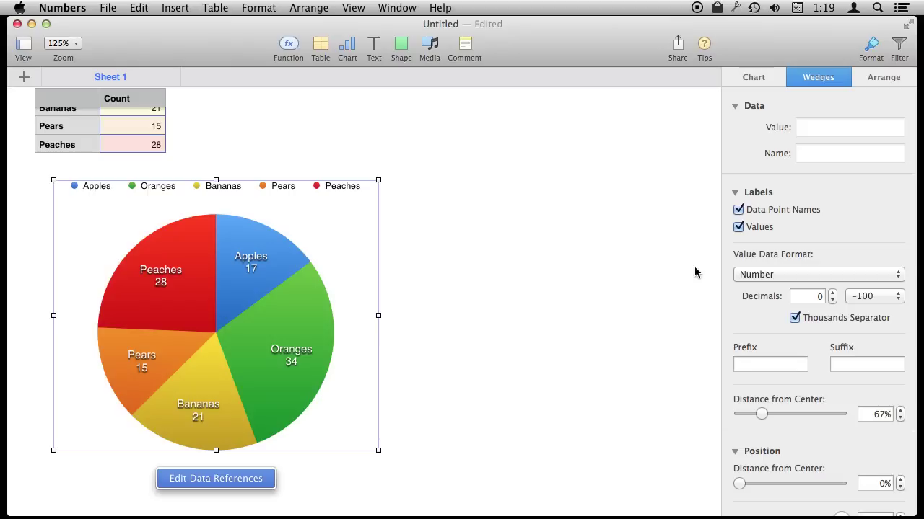
left_click(757, 88)
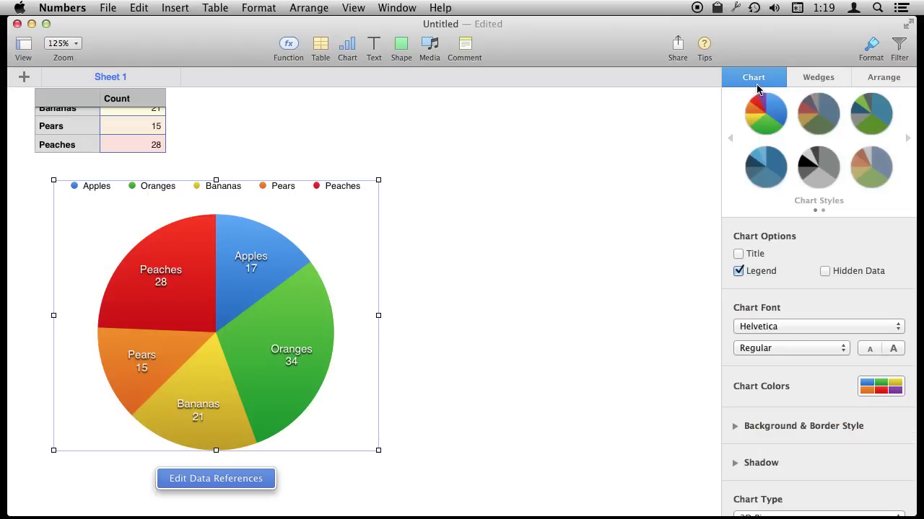
Hide the legend, switch the chart to 3D Pie, and tilt it to view from above
left_click(738, 270)
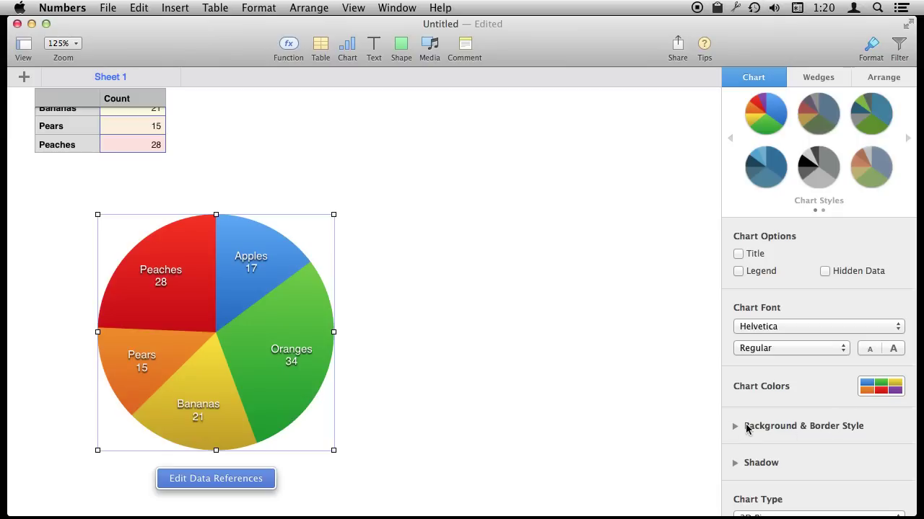
scroll(746, 427, "down", 2)
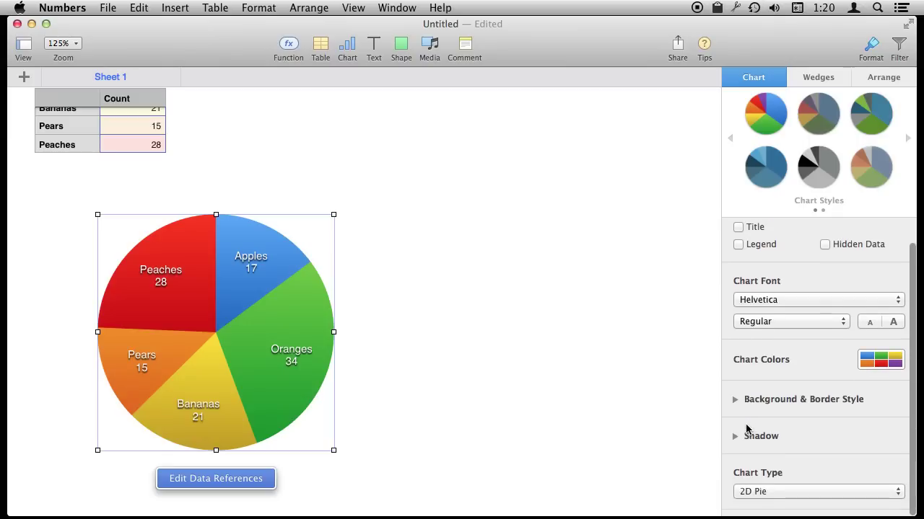
left_click(759, 492)
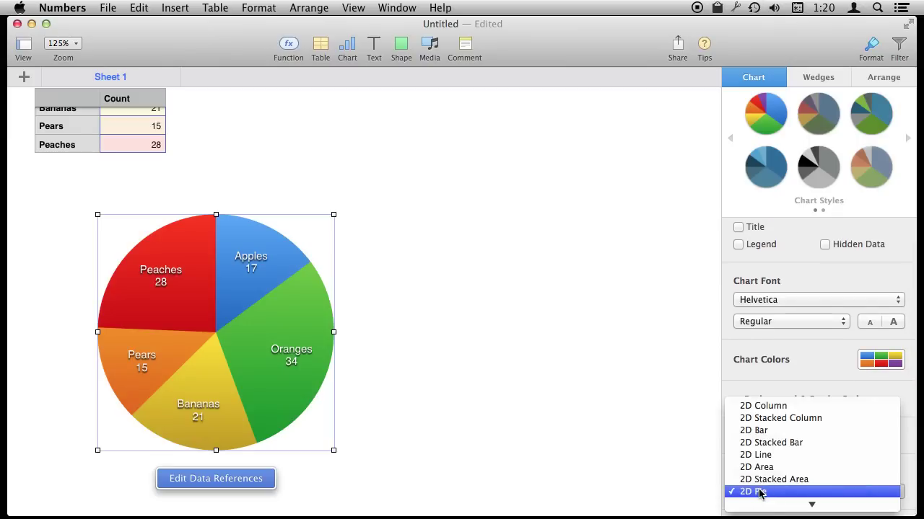
scroll(758, 491, "down", 5)
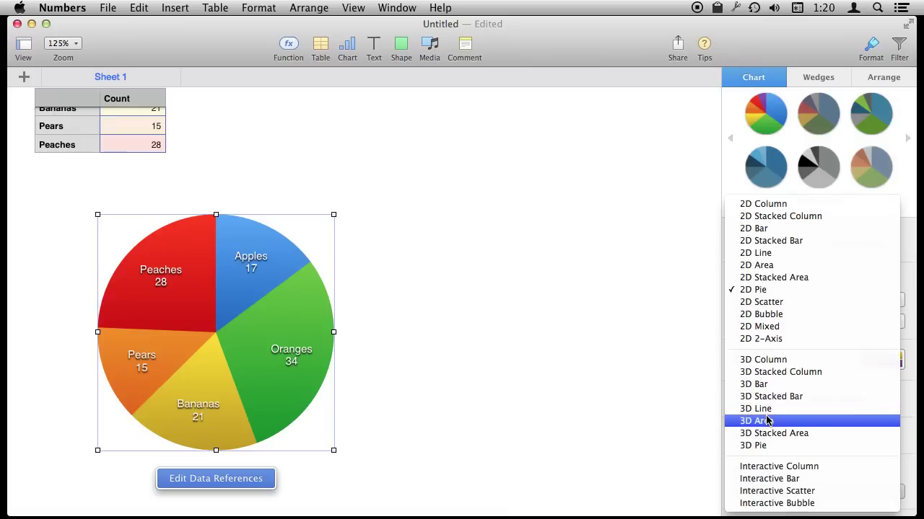
key("Escape")
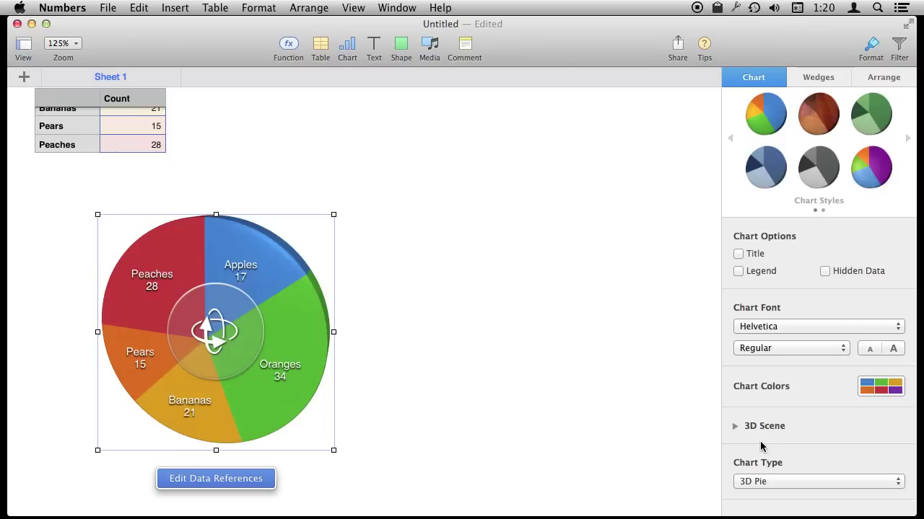
left_click_drag(211, 328, 336, 197)
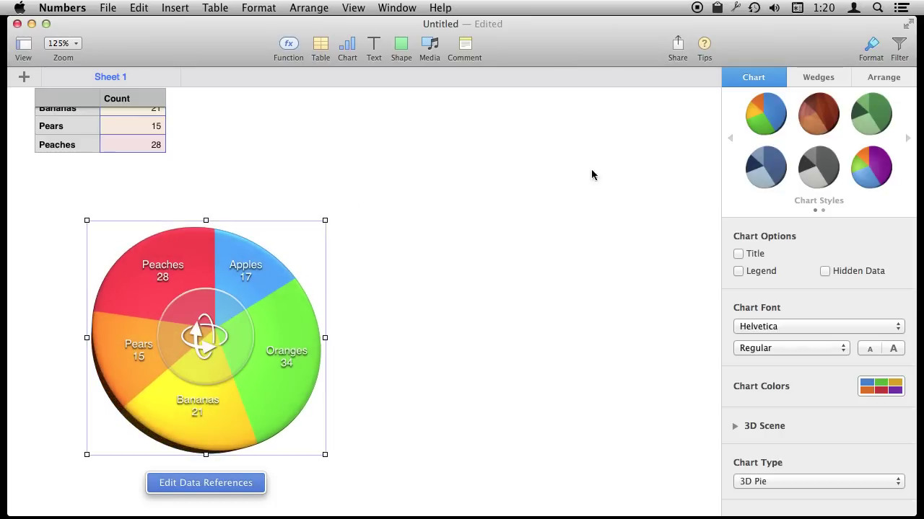
Set the pie's wedge rotation angle to 0
left_click(818, 79)
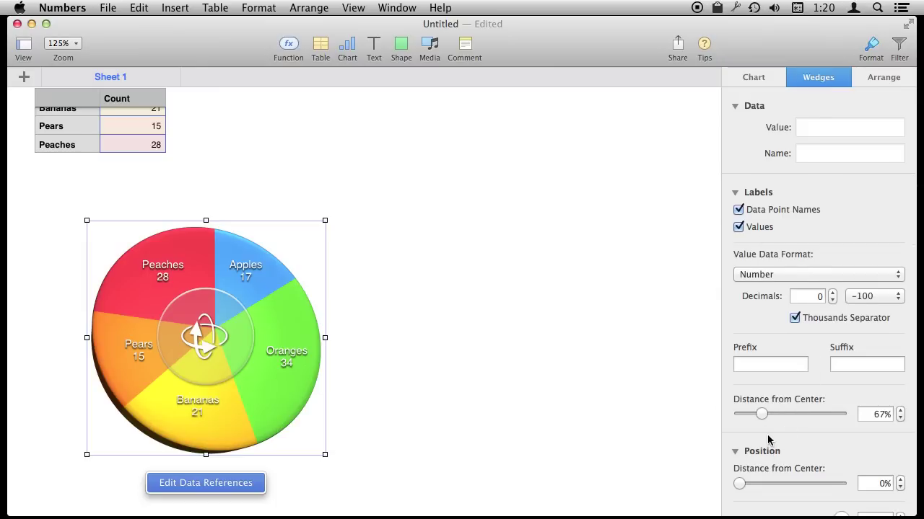
scroll(768, 439, "down", 2)
mouse_move(740, 448)
left_mouse_down()
mouse_move(766, 451)
mouse_move(737, 448)
left_mouse_up()
mouse_move(840, 486)
left_mouse_down()
mouse_move(836, 479)
mouse_move(839, 491)
left_mouse_up()
double_click(878, 484)
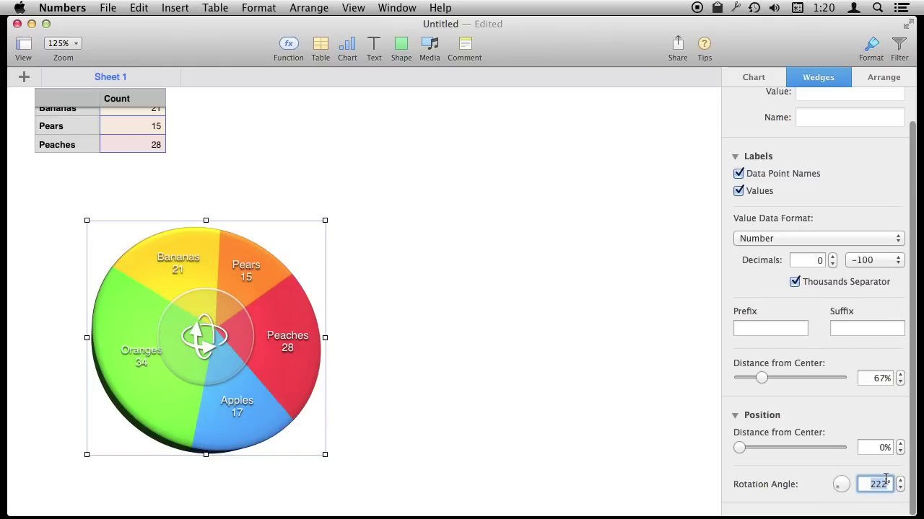
type("0")
key("Return")
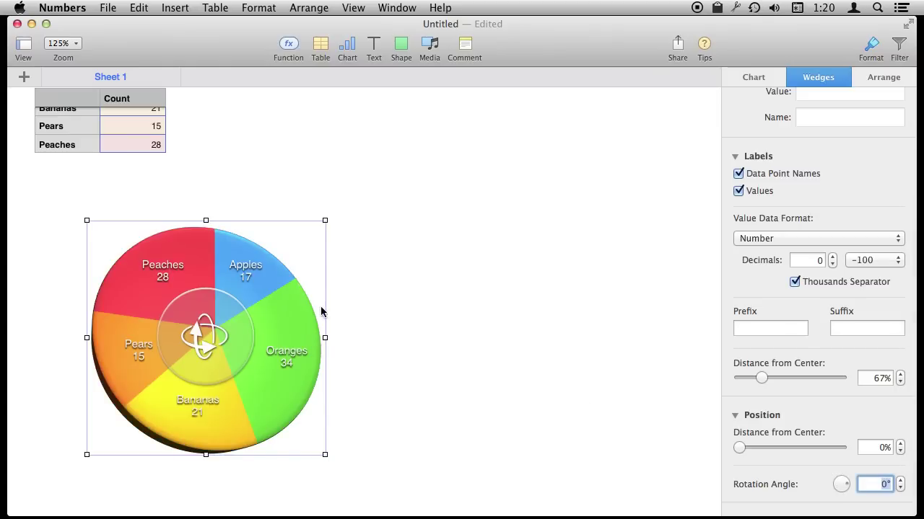
Pull the Oranges wedge out from the pie by raising its Distance from Center
left_click(255, 281)
left_click(286, 305)
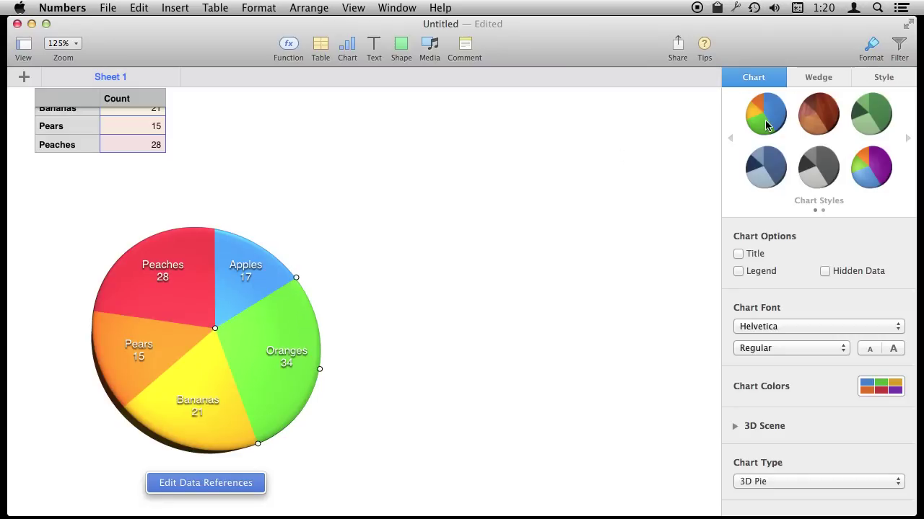
left_click(812, 82)
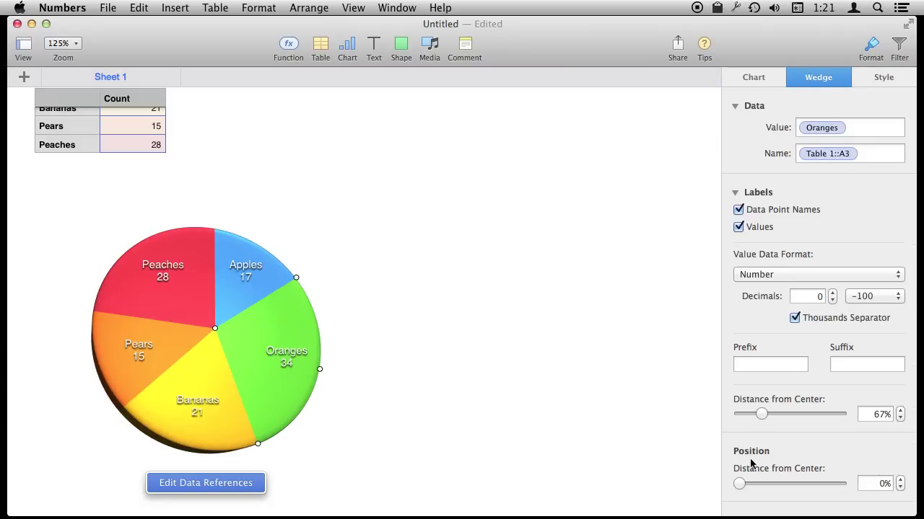
left_click_drag(738, 484, 770, 483)
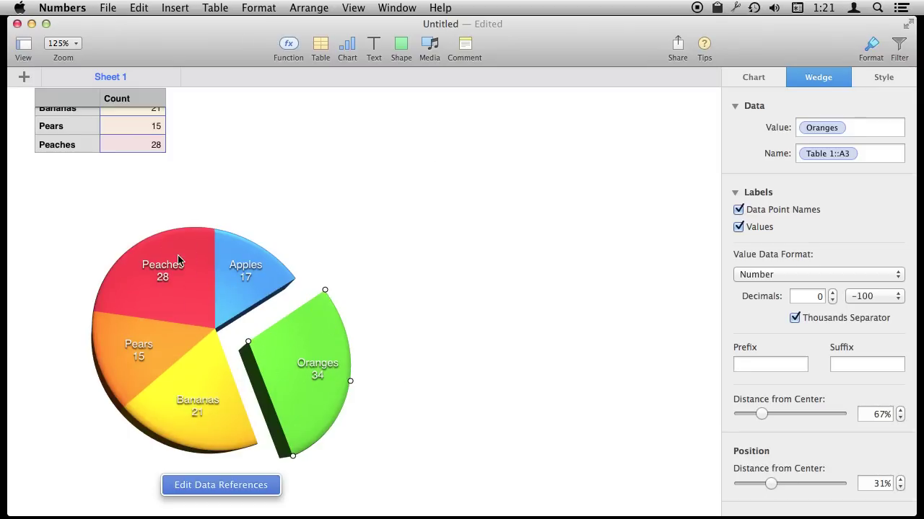
left_click(280, 195)
left_click(209, 245)
Replace the pie with a 2D column chart of the counts, placed beside the table
key("Delete")
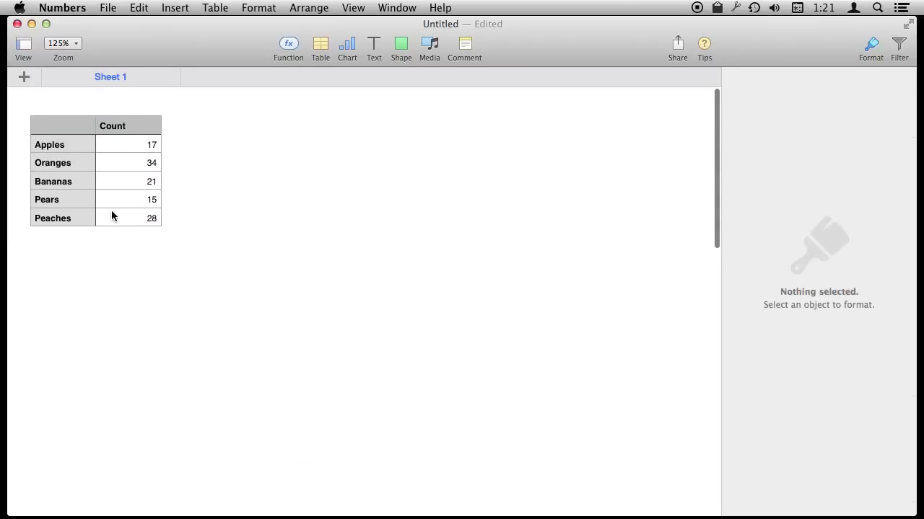
left_click(59, 145)
left_click(17, 103)
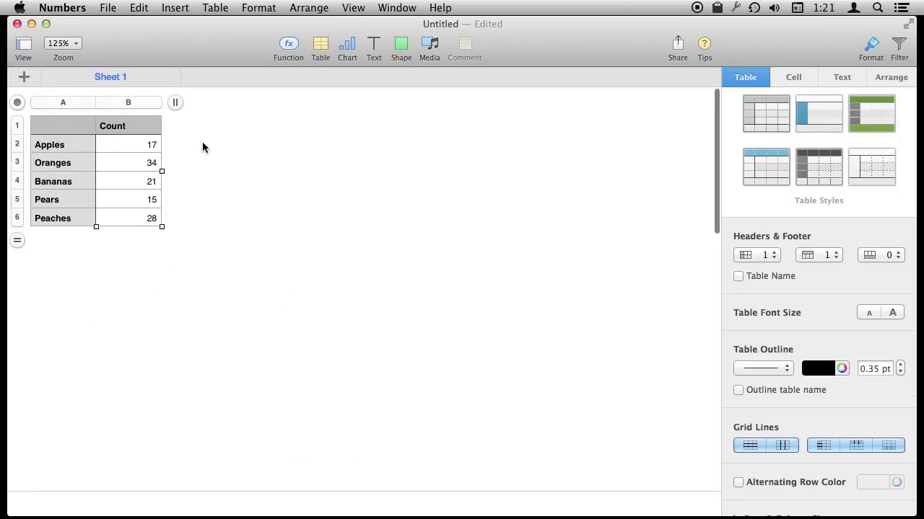
left_click(345, 49)
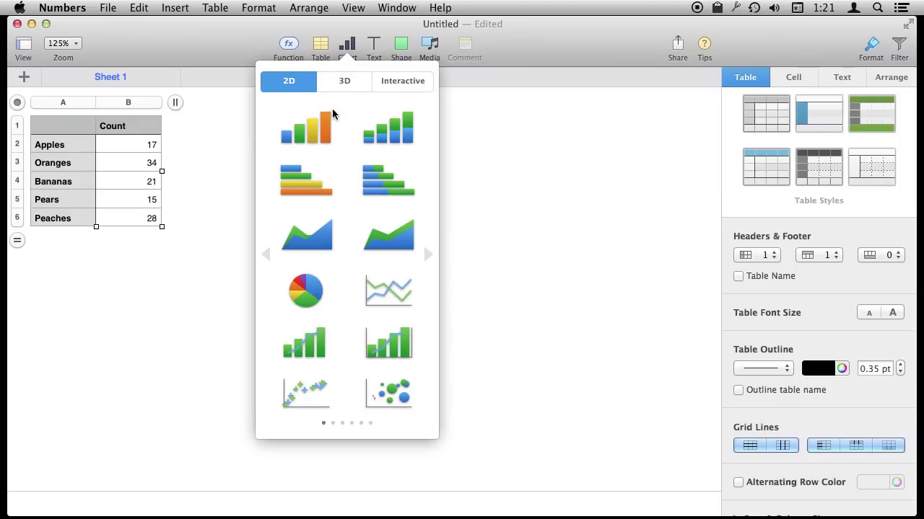
left_click(322, 133)
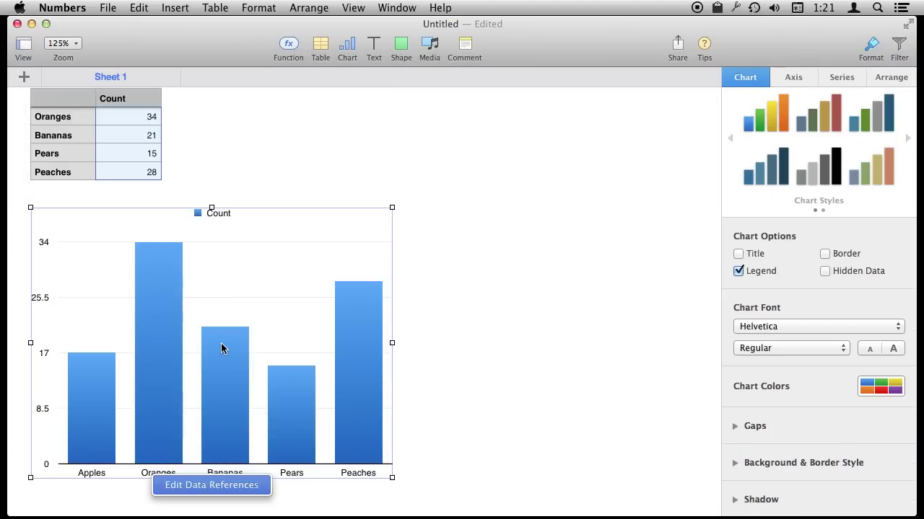
left_click_drag(223, 390, 464, 282)
scroll(462, 283, "up", 2)
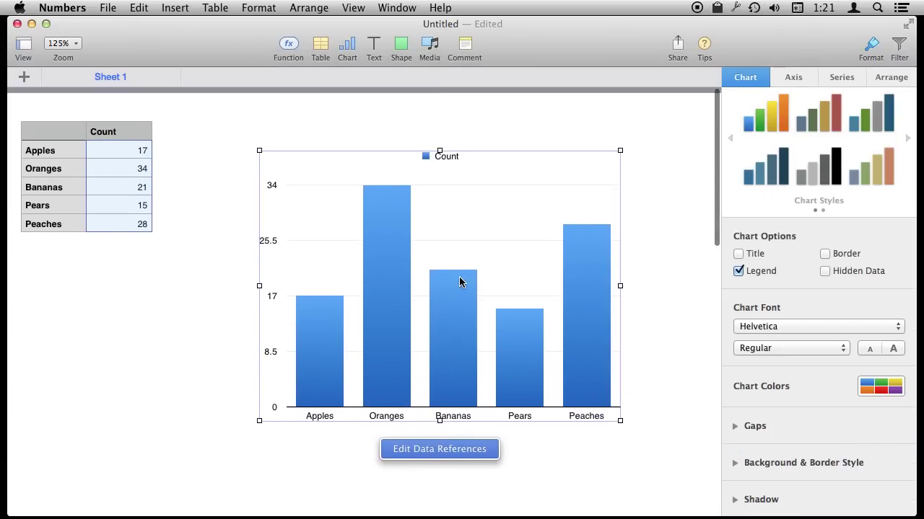
Resize the column chart to about 461 by 253 pt and restyle its bars flat blue
left_click_drag(620, 145, 585, 163)
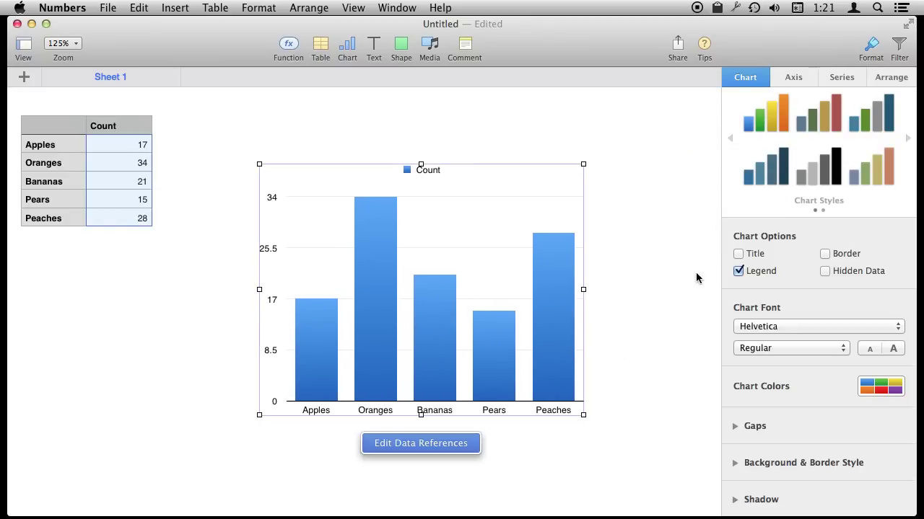
left_click(772, 117)
left_click(800, 121)
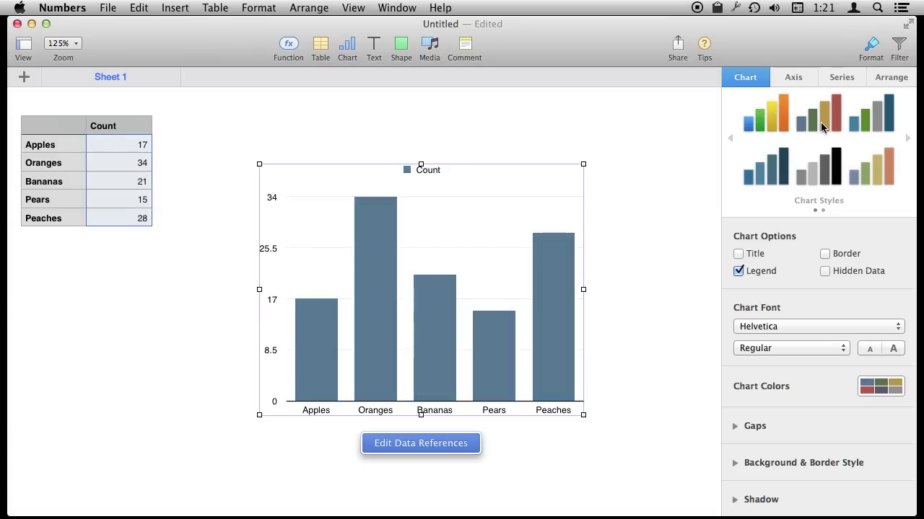
left_click(783, 167)
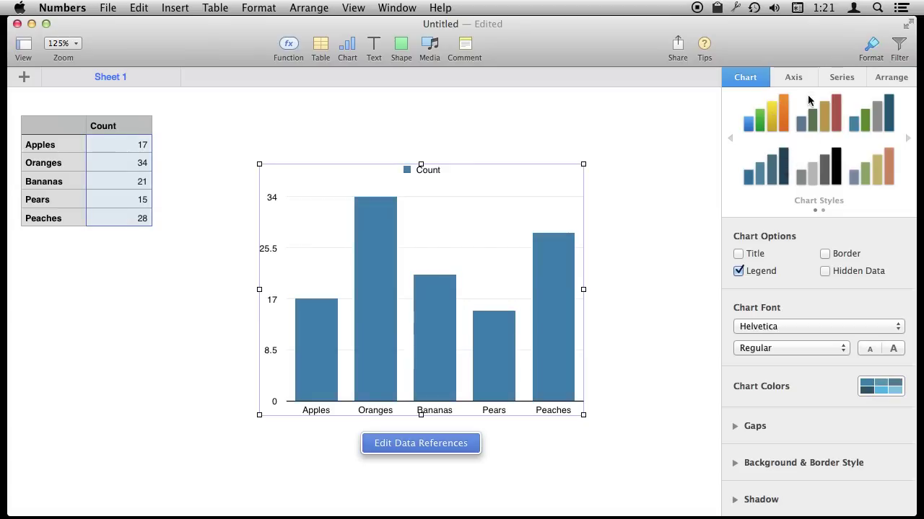
left_click(796, 76)
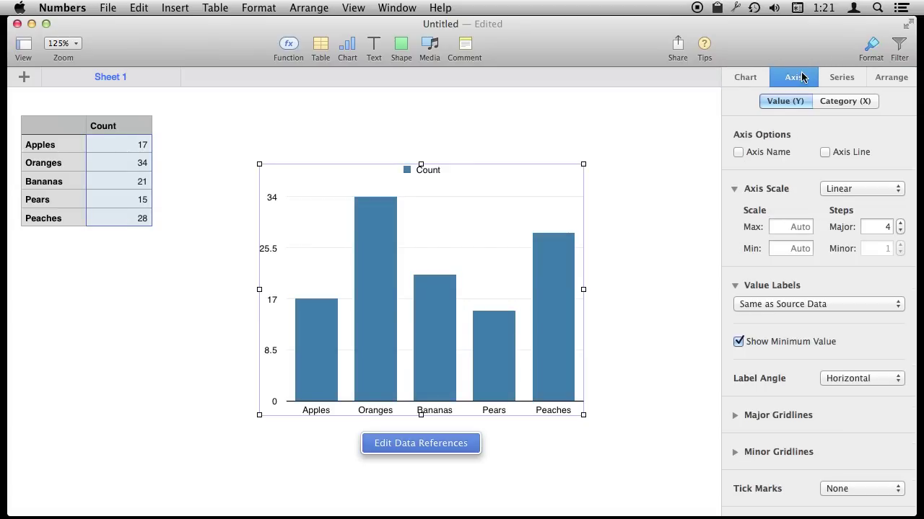
Review the category, value axis and series settings, leaving Value Labels at None
left_click(840, 102)
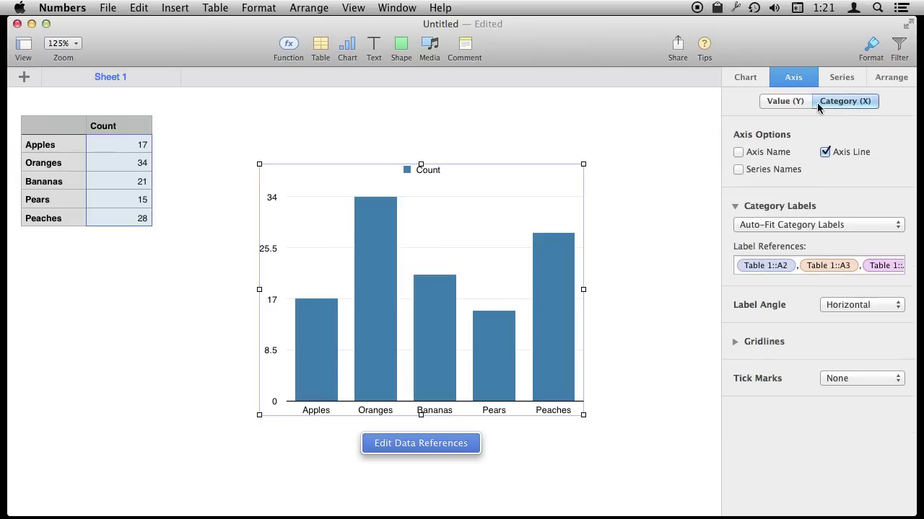
left_click(793, 103)
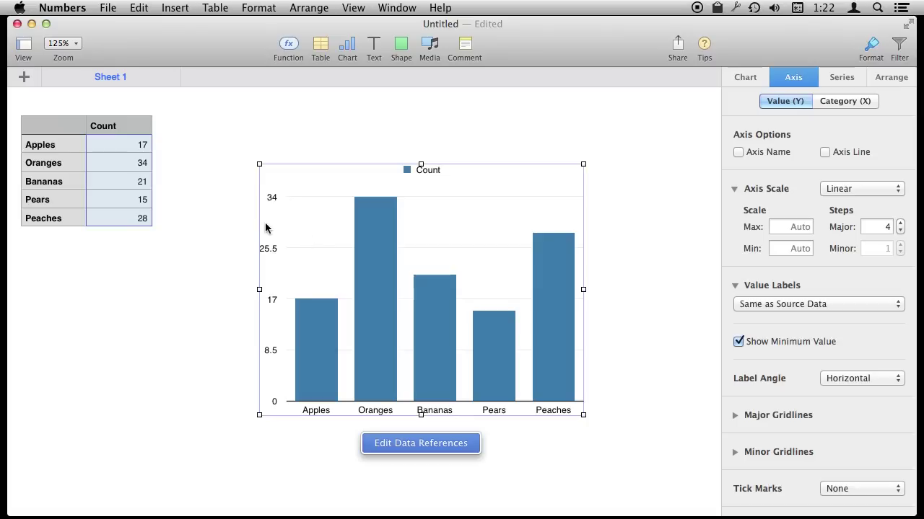
left_click(843, 78)
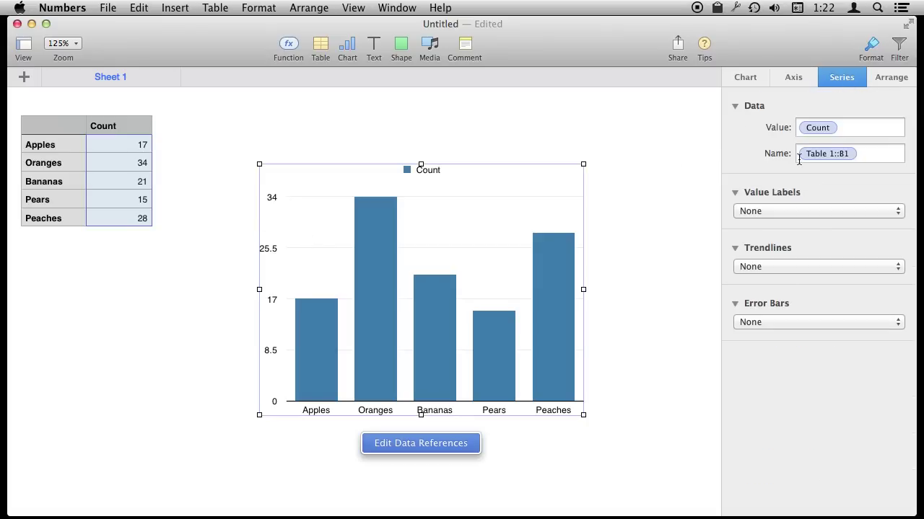
left_click(794, 211)
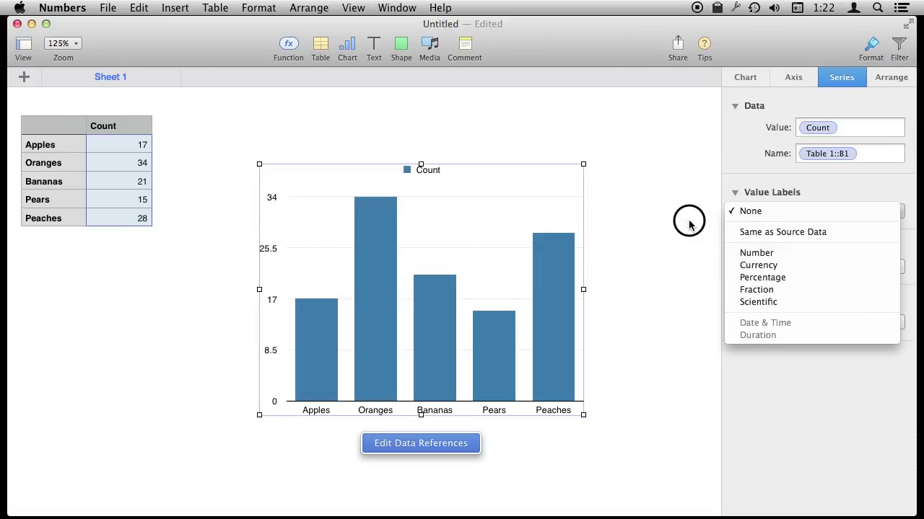
left_click(665, 224)
left_click(888, 78)
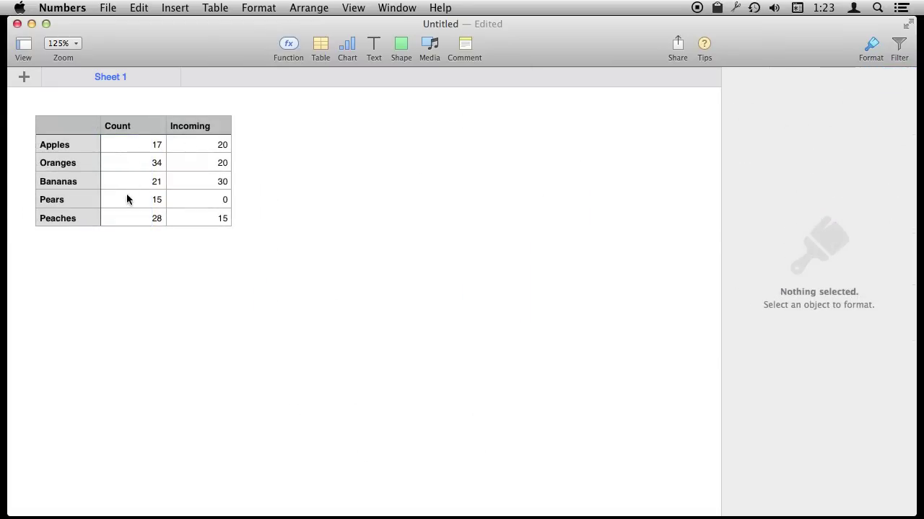
Insert a 2D clustered column chart plotting Count and Incoming from the whole table
left_click(67, 134)
left_click(26, 103)
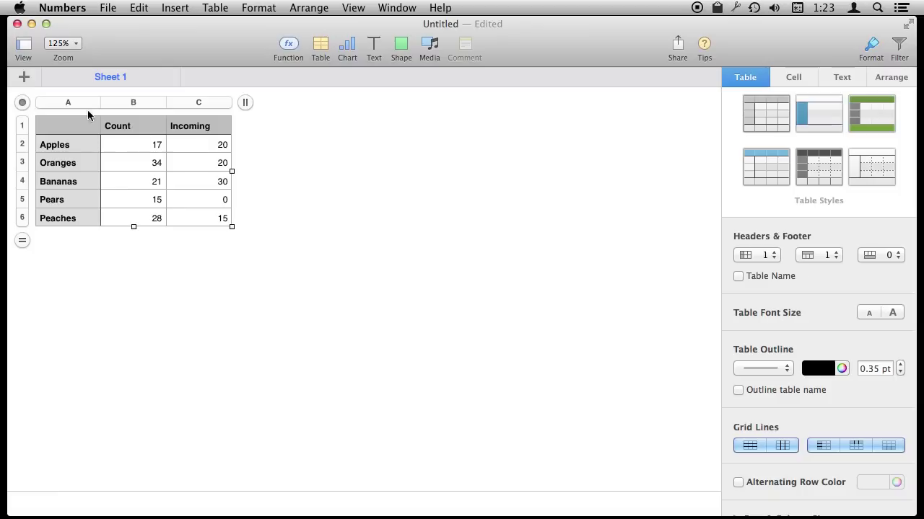
left_click(347, 47)
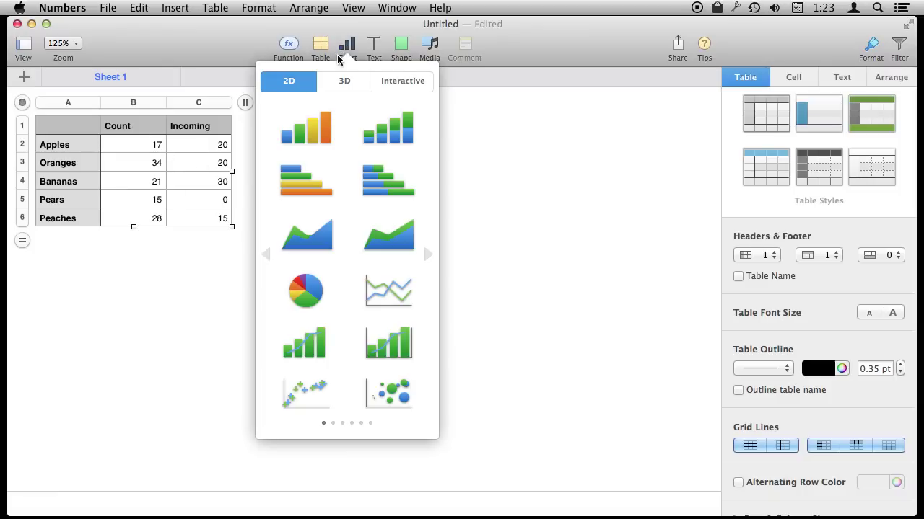
left_click(317, 124)
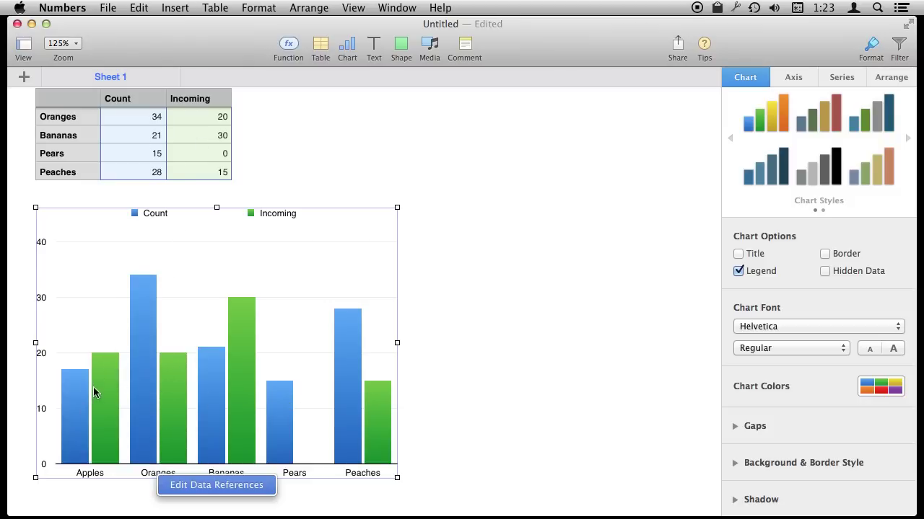
left_click(334, 137)
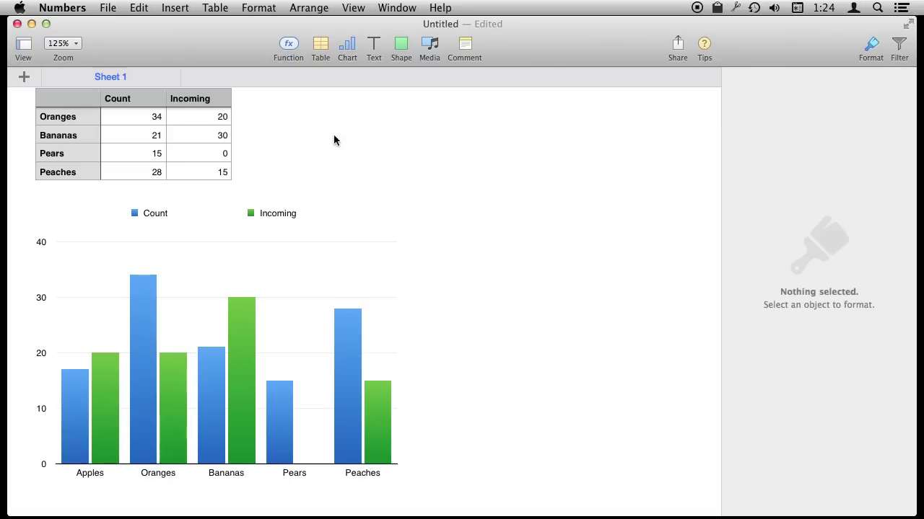
Remove the clustered Count and Incoming column chart from Sheet 1 so it can be pasted elsewhere
scroll(209, 351, "up", 3)
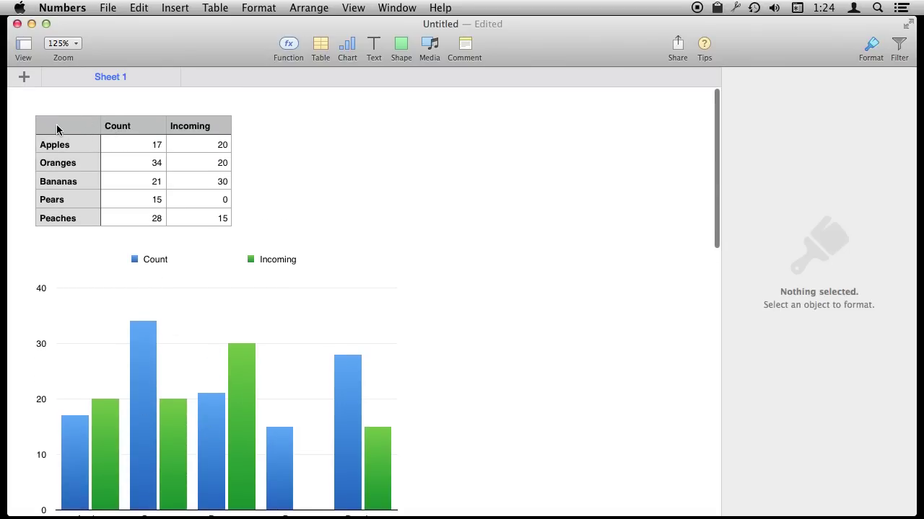
left_click(145, 368)
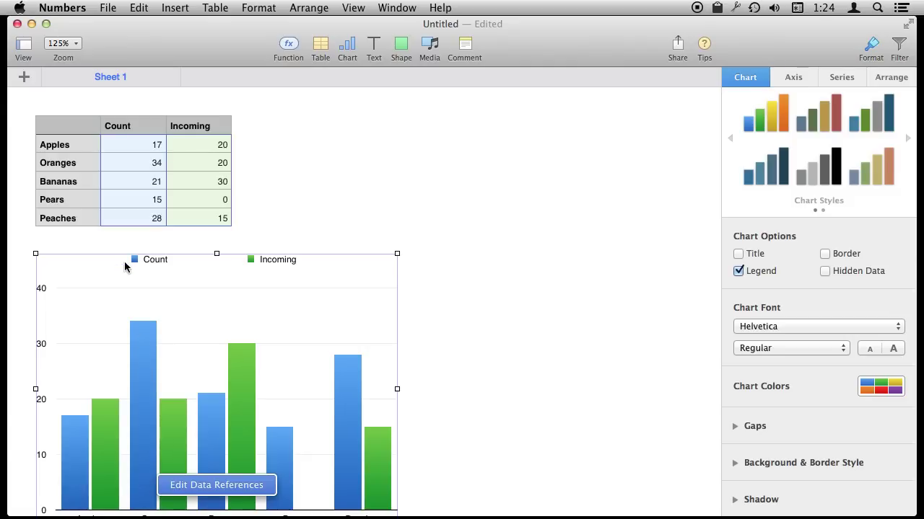
key("Delete")
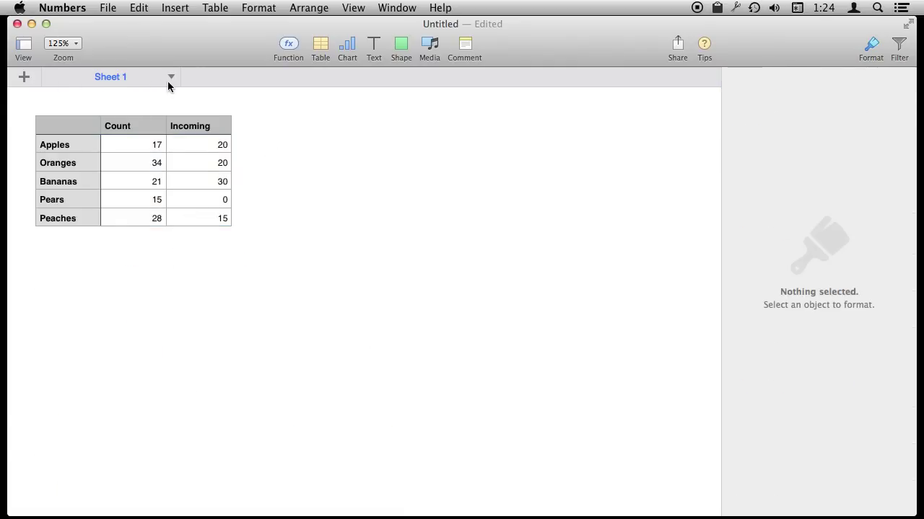
Add Sheet 2, delete its empty default table, and paste the column chart there
left_click(24, 76)
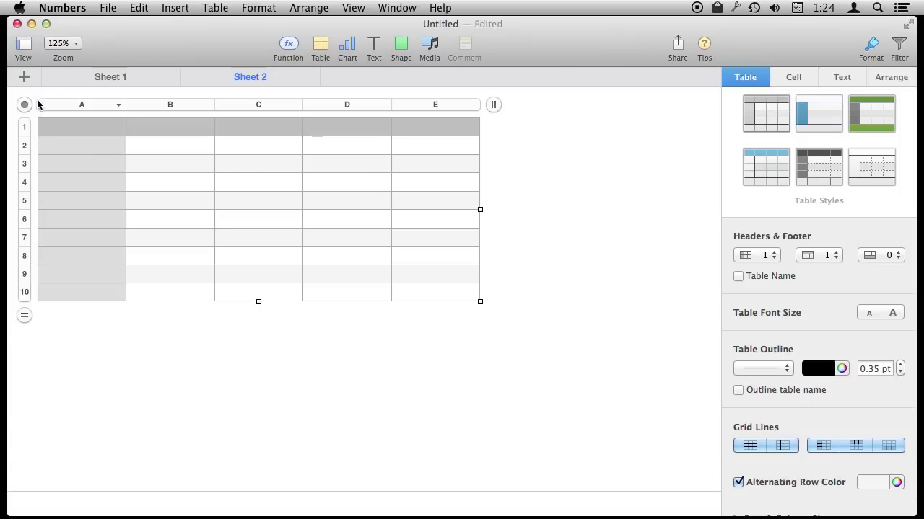
key("Delete")
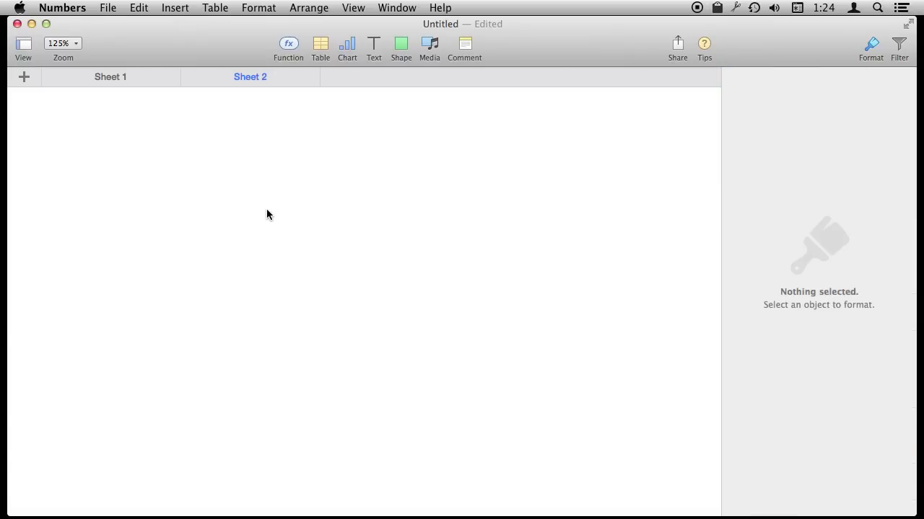
key("super+v")
Toggle between Sheet 1 and Sheet 2, ending on Sheet 1 with the fruit table
left_click(118, 78)
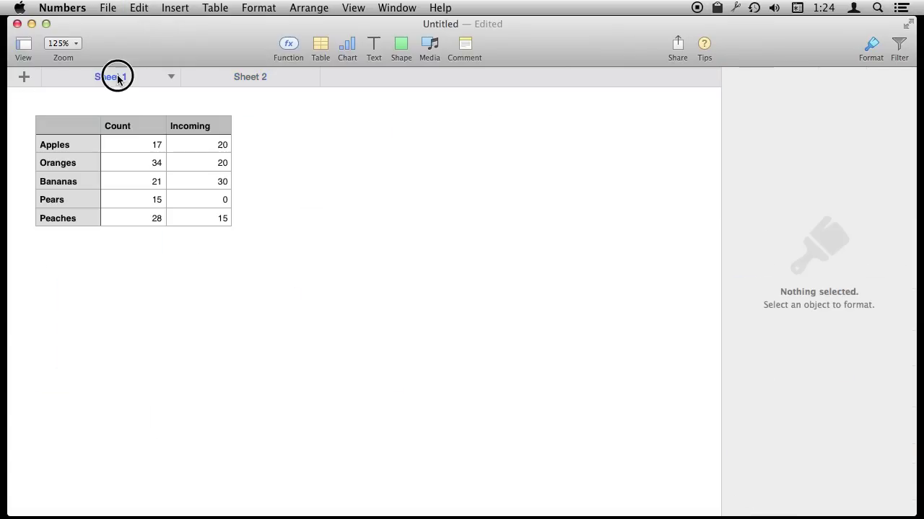
left_click(229, 75)
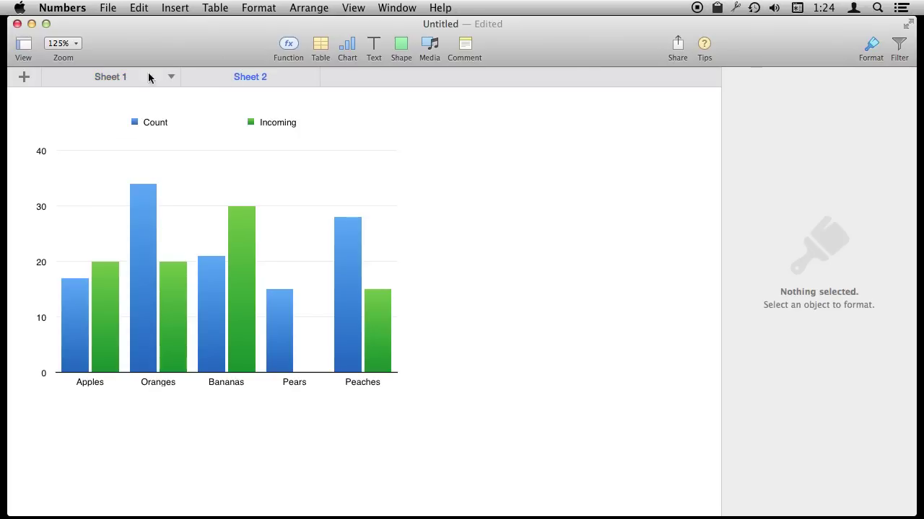
left_click(114, 76)
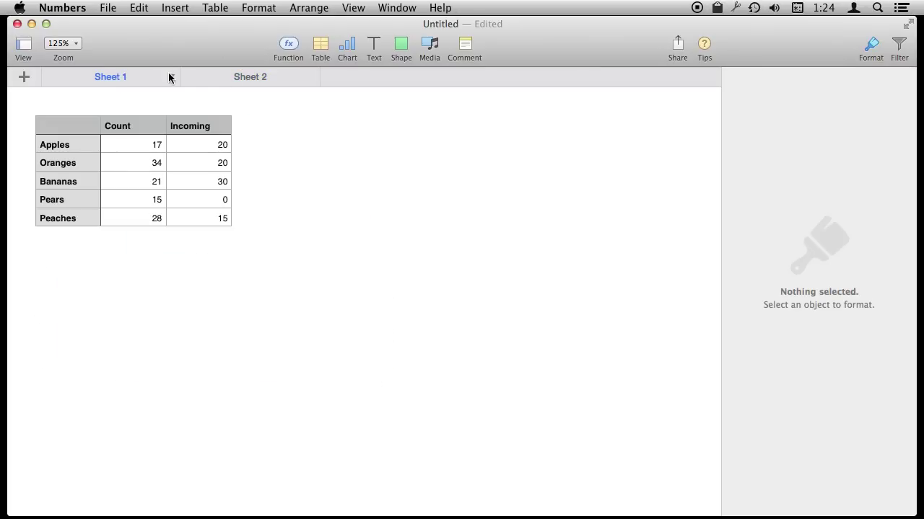
left_click(205, 77)
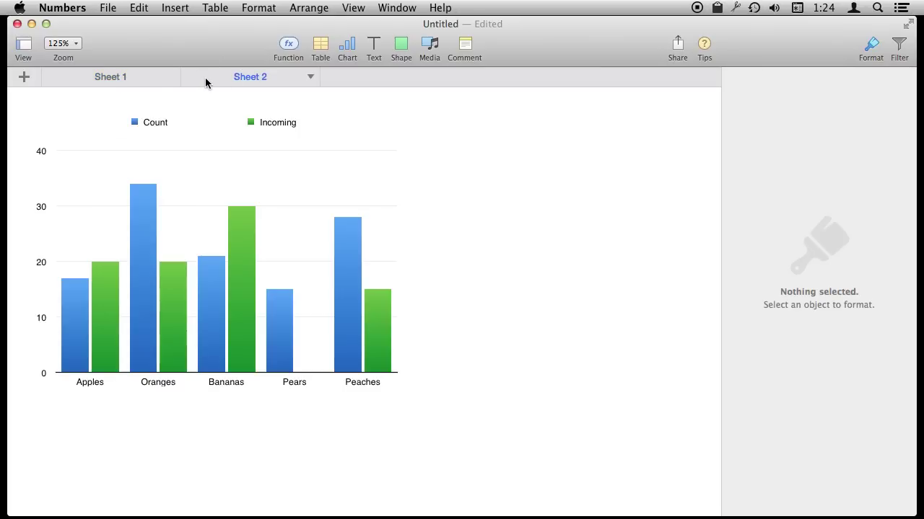
left_click(132, 77)
Change the Apples count in B2 from 17 to 37 and check the chart on Sheet 2
left_click(148, 141)
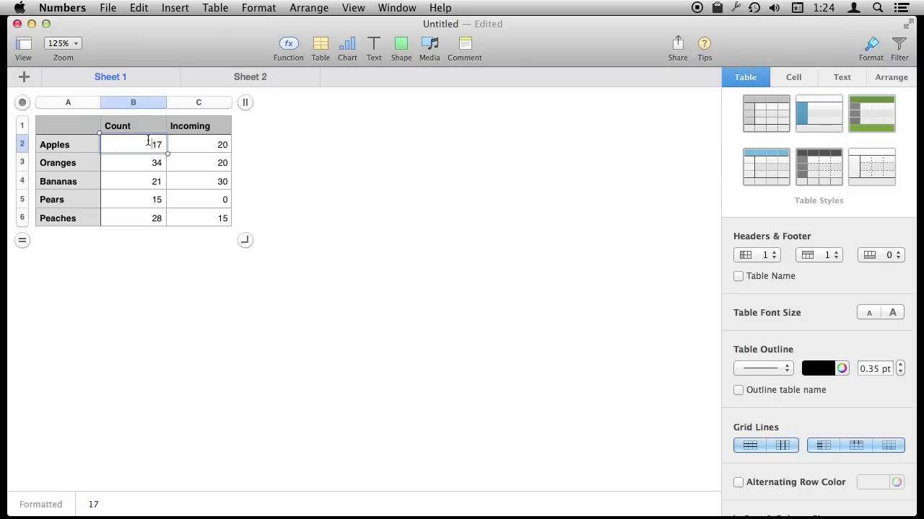
key("Down")
key("Up")
type("37")
key("Return")
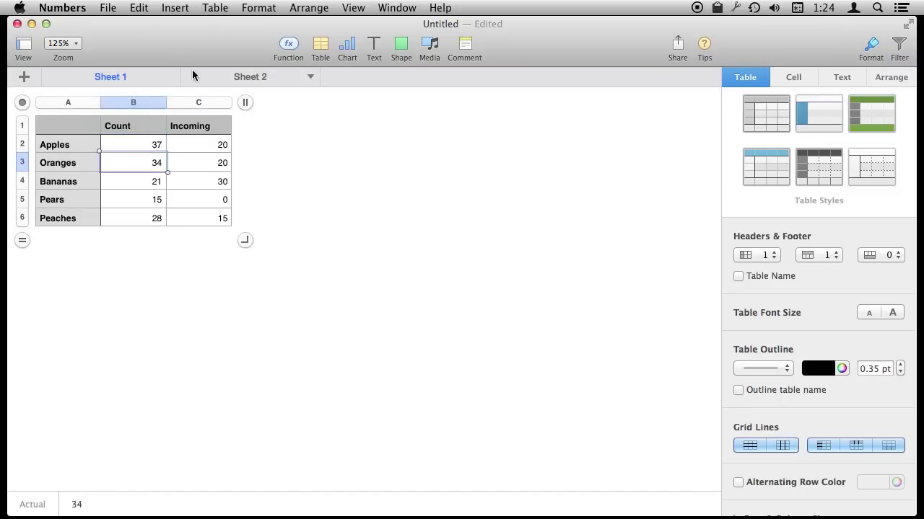
left_click(223, 76)
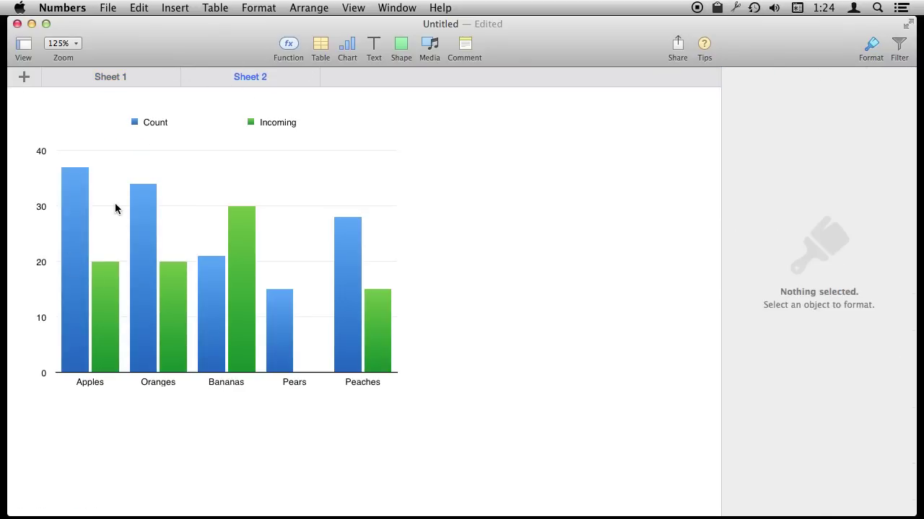